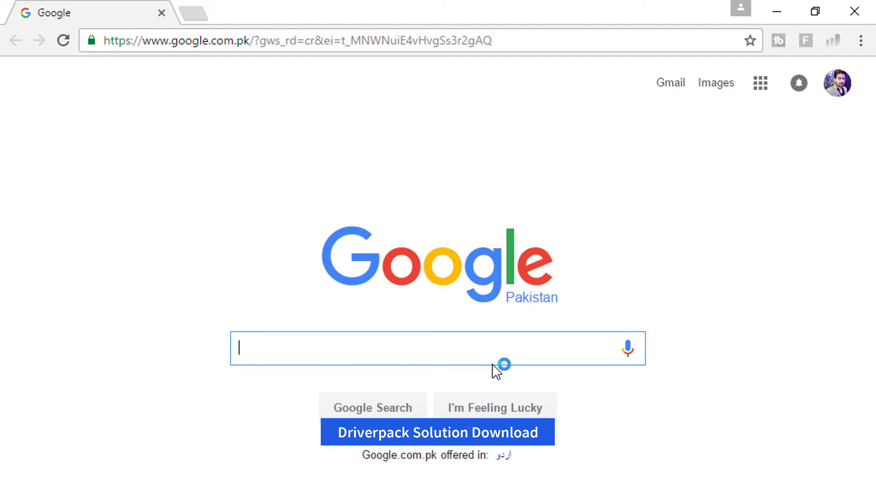
type("driver")
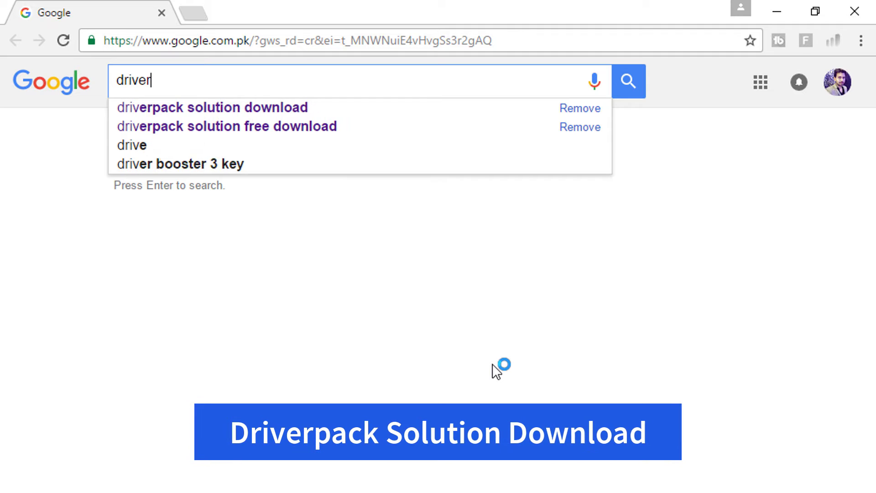
- Search Google for 'driverpack solution download' using the autocomplete suggestion
key("Down")
key("Return")
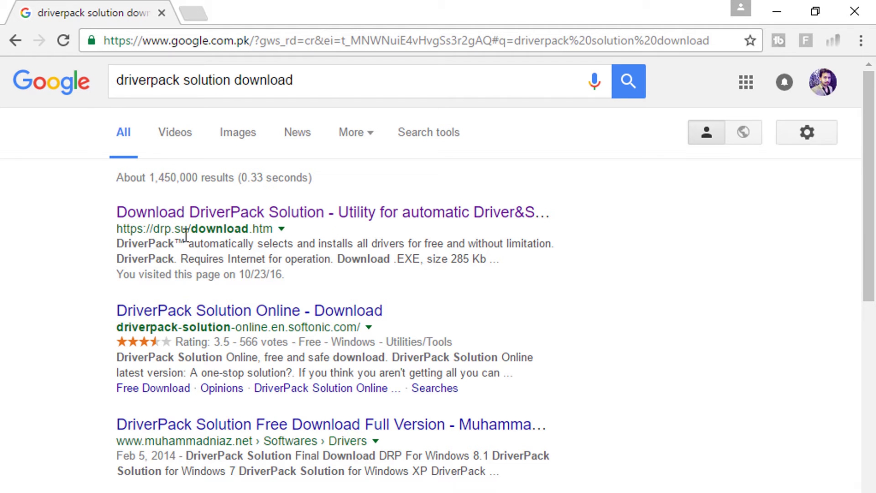
- Open the official drp.su download page and highlight the online version's 285 Kb size
left_click(371, 220)
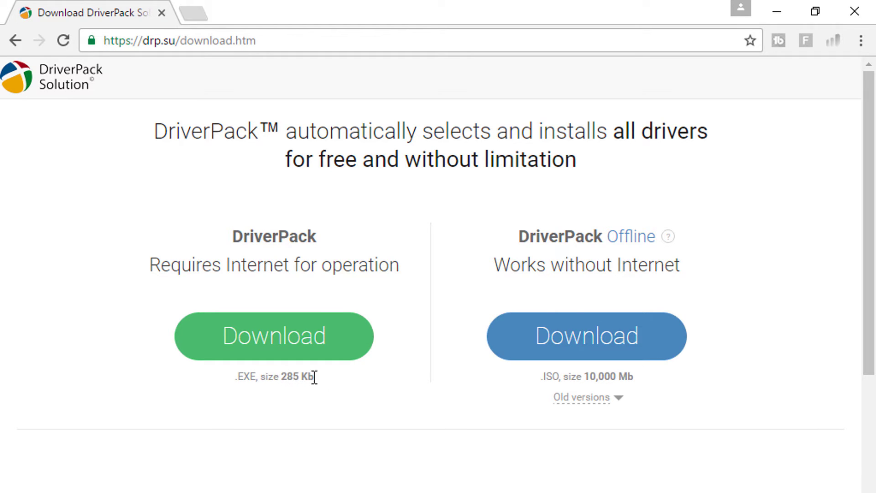
left_click_drag(321, 377, 279, 377)
left_click(555, 401)
- Note the offline version's 10,000 Mb size, then download and open its torrent file
left_click_drag(637, 377, 584, 378)
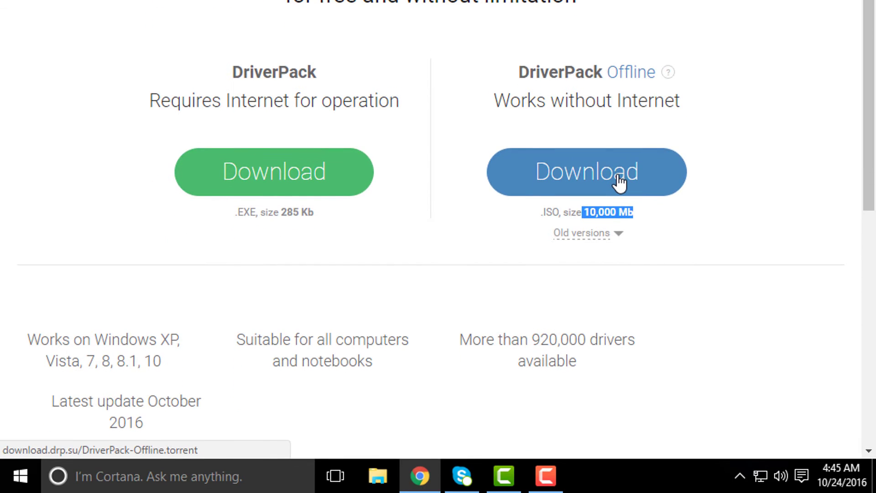
left_click(608, 182)
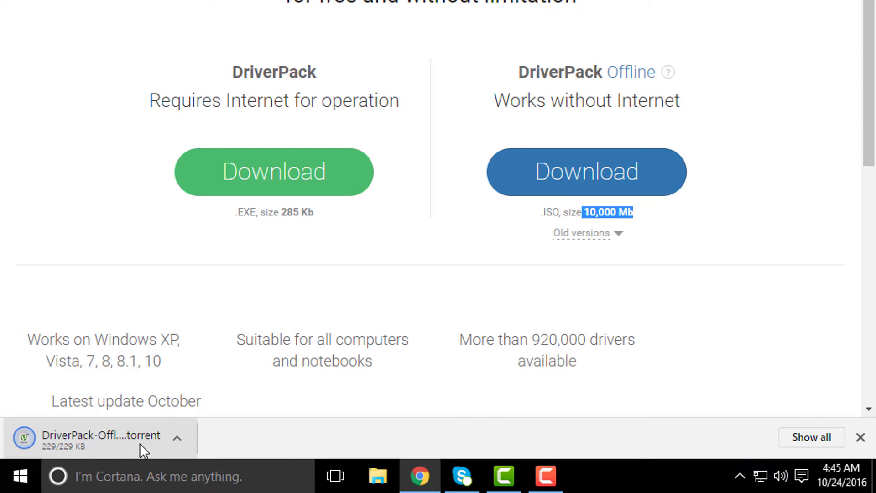
left_click(155, 440)
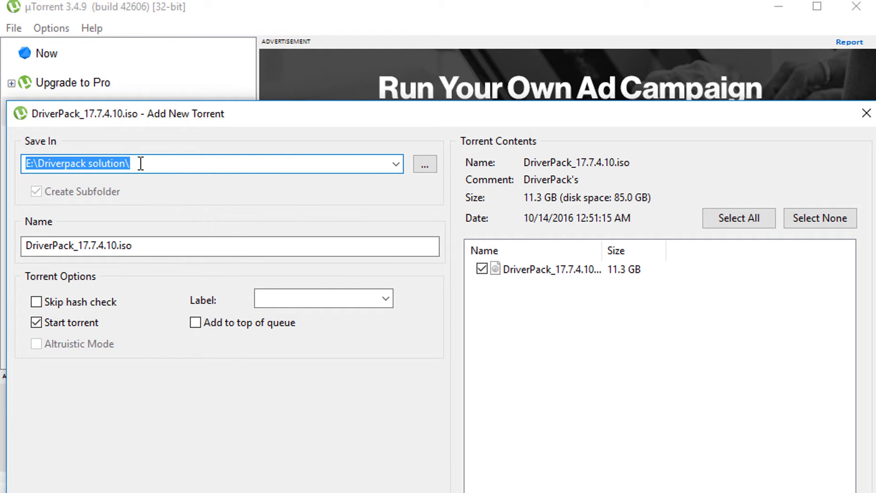
- Confirm adding the DriverPack_17.7.4.10.iso torrent in µTorrent
left_click(148, 247)
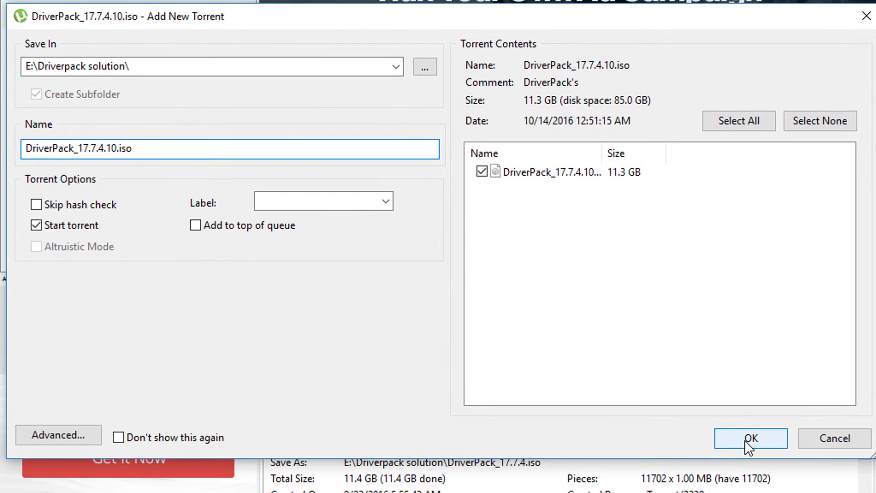
left_click(750, 471)
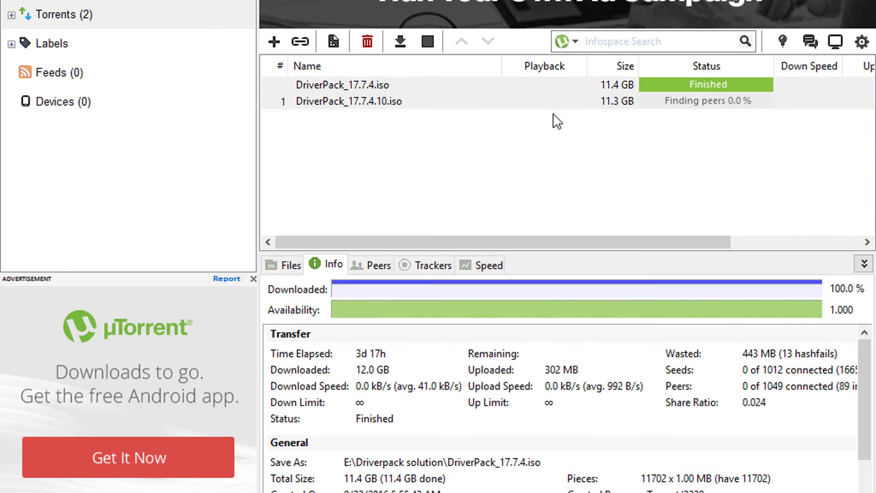
left_click(409, 99)
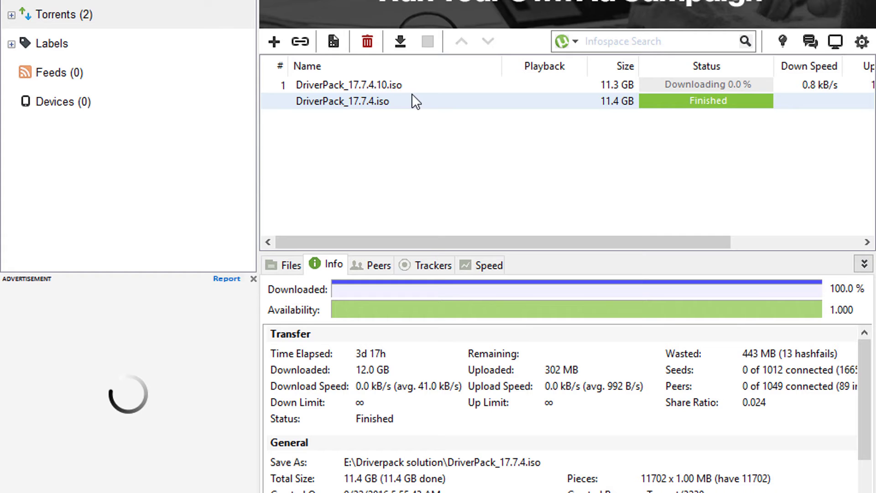
- Stop the new DriverPack_17.7.4.10.iso torrent's download
left_click(411, 84)
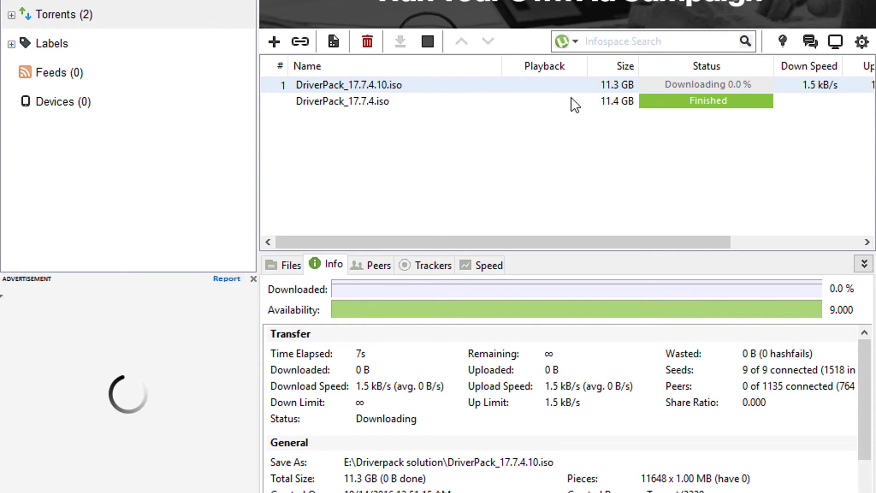
right_click(692, 81)
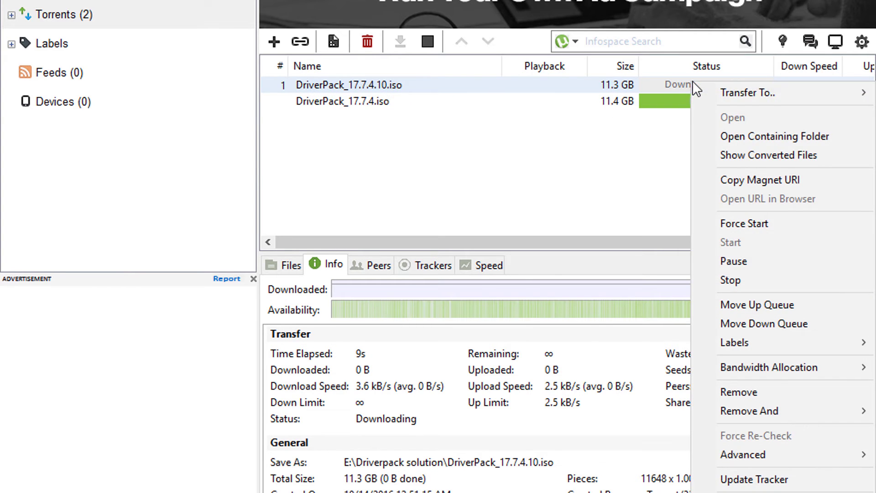
left_click(745, 279)
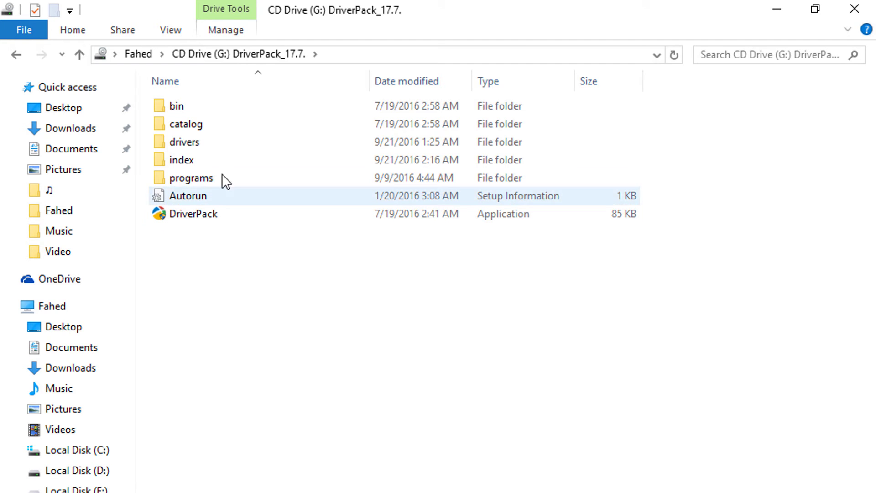
- Launch the DriverPack application from CD Drive (G:) through its right-click menu
mouse_move(193, 213)
left_click(215, 217)
right_click(215, 217)
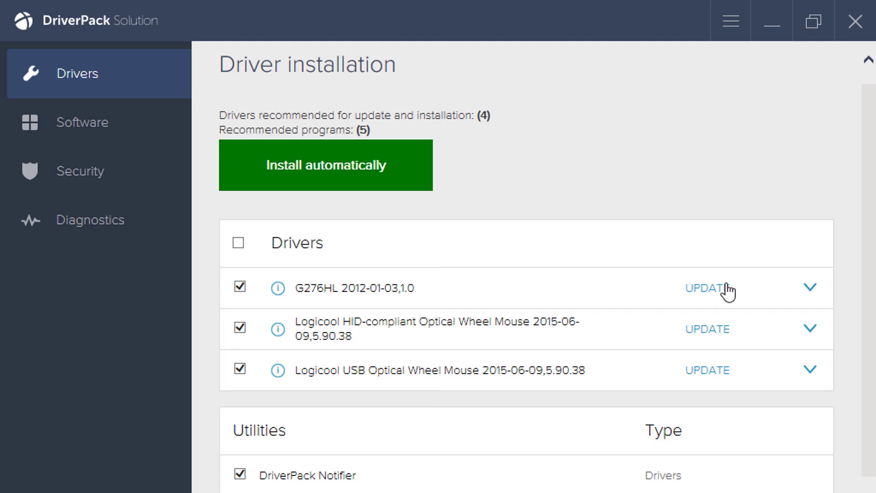
scroll(684, 342, "down", 1)
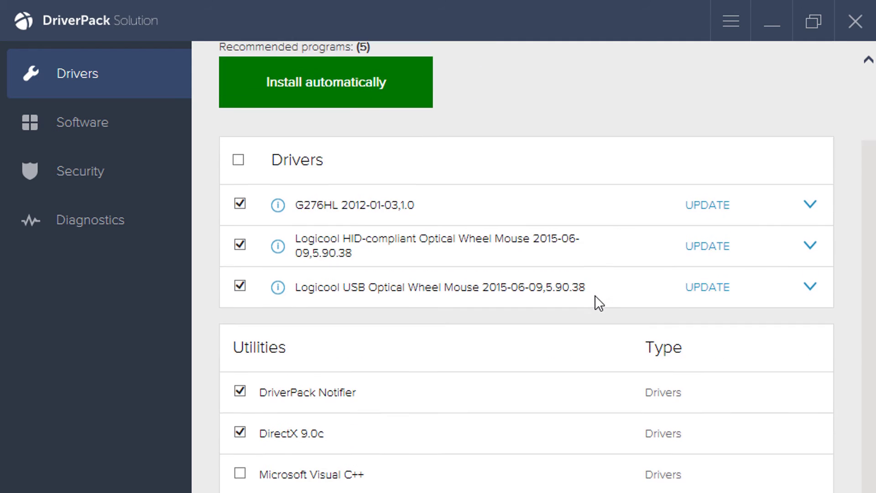
scroll(597, 298, "down", 1)
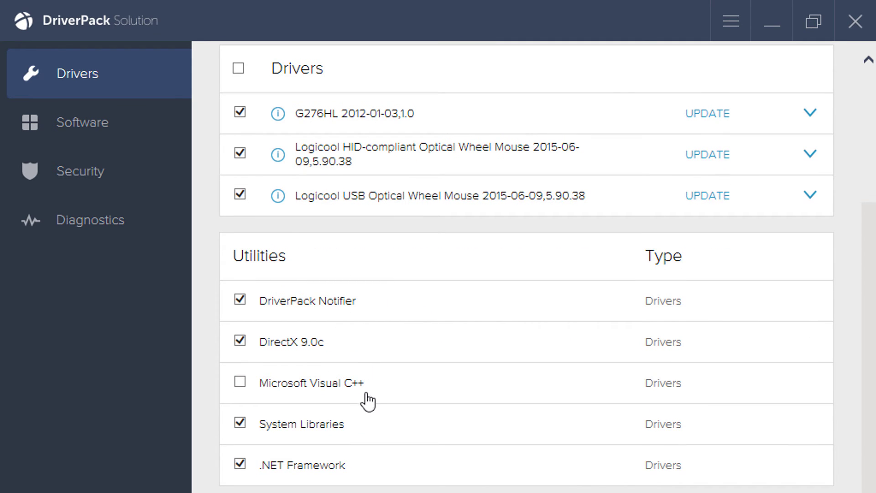
scroll(368, 193, "up", 3)
scroll(410, 184, "down", 1)
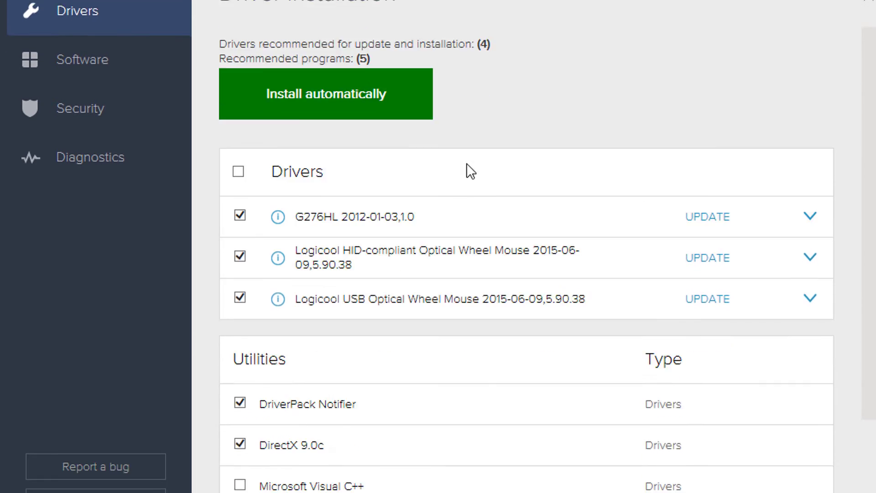
scroll(445, 288, "down", 3)
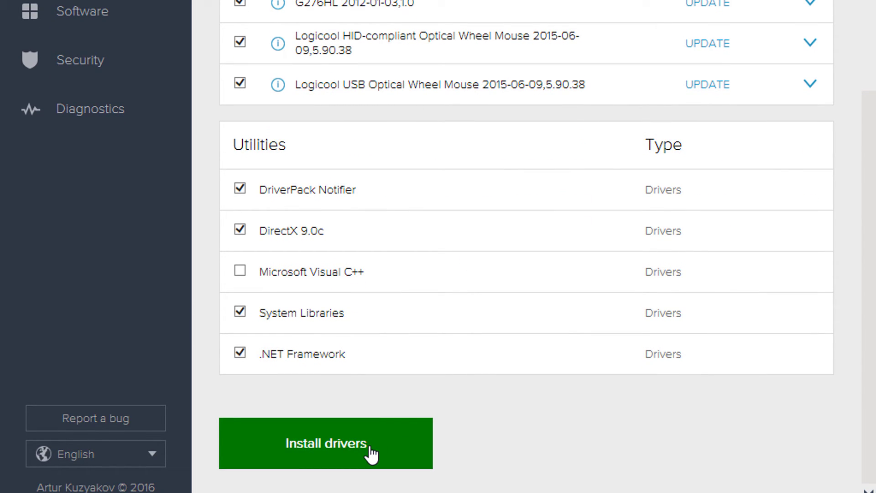
- Start installing the checked drivers with the green Install drivers button
left_click(418, 449)
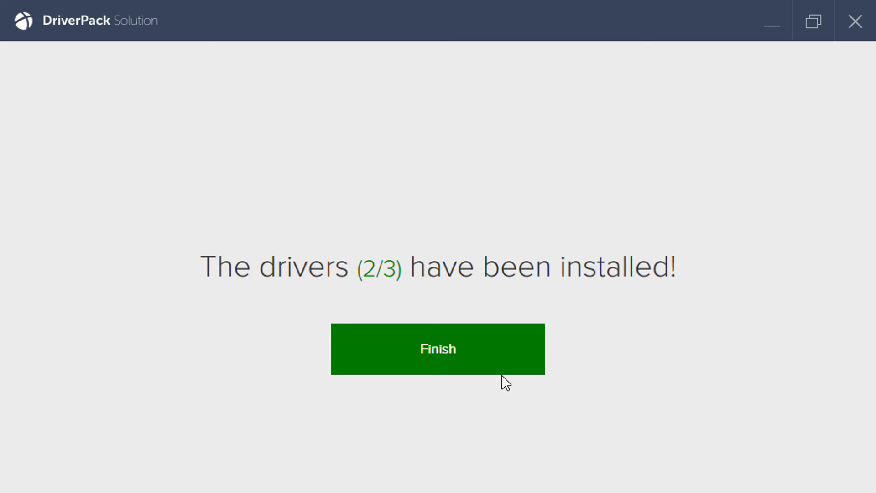
- Dismiss the completion notice and automatically install the remaining G276HL driver update
left_click(453, 355)
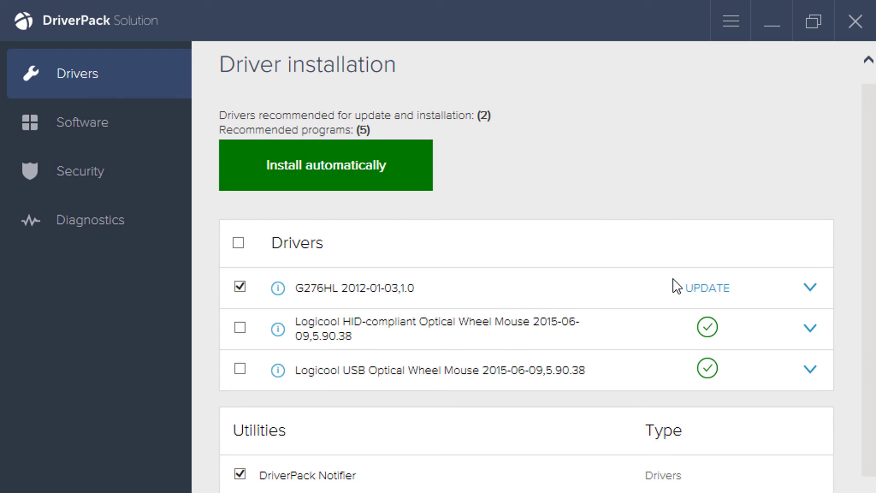
left_click(712, 294)
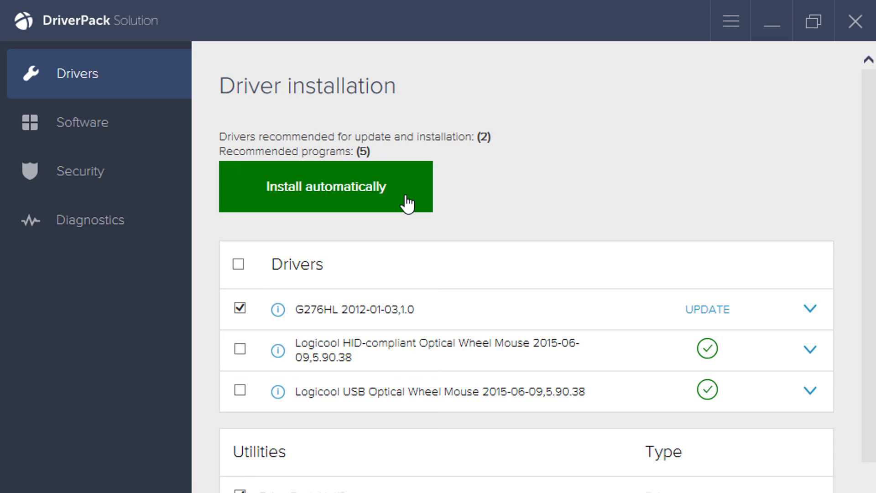
left_click(407, 203)
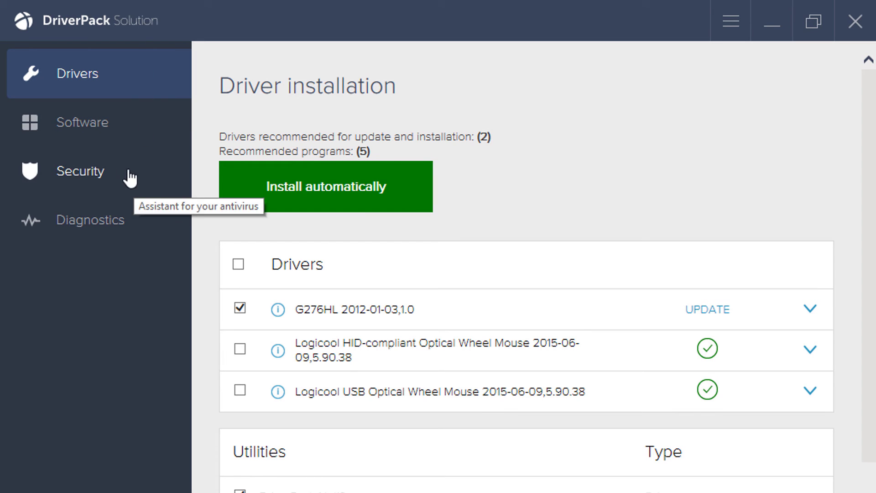
left_click(100, 130)
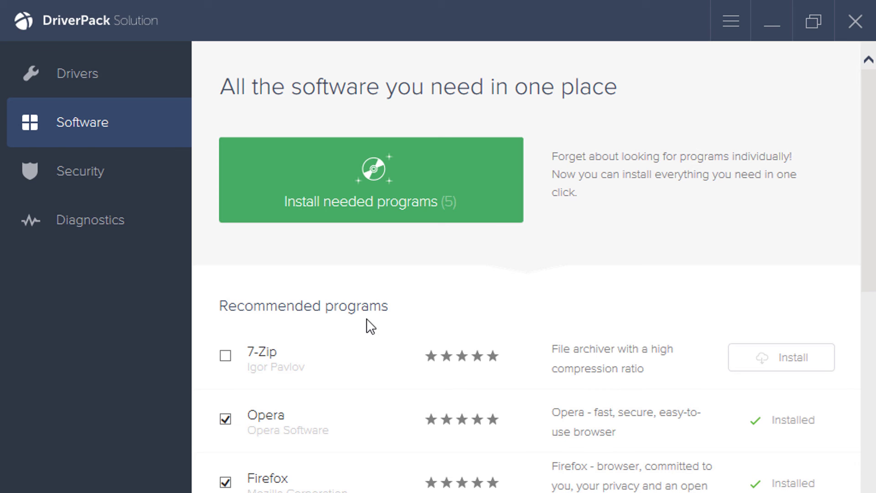
scroll(671, 312, "down", 1)
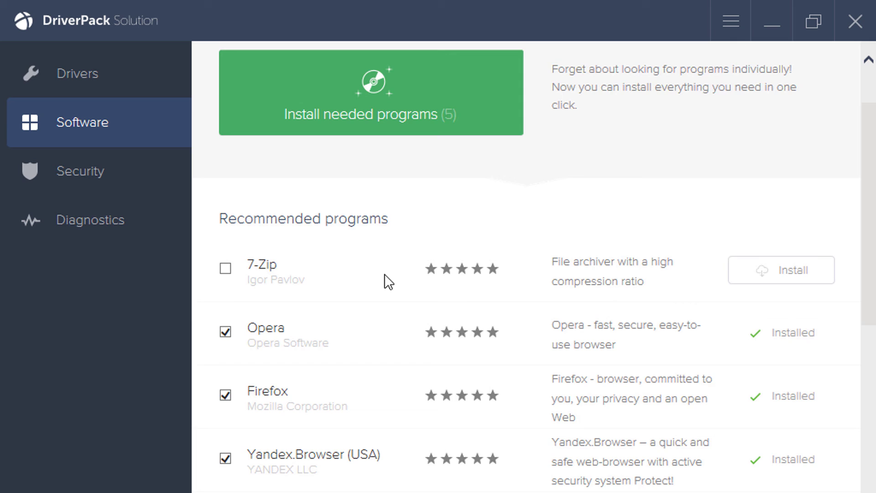
scroll(455, 284, "down", 1)
scroll(455, 284, "up", 2)
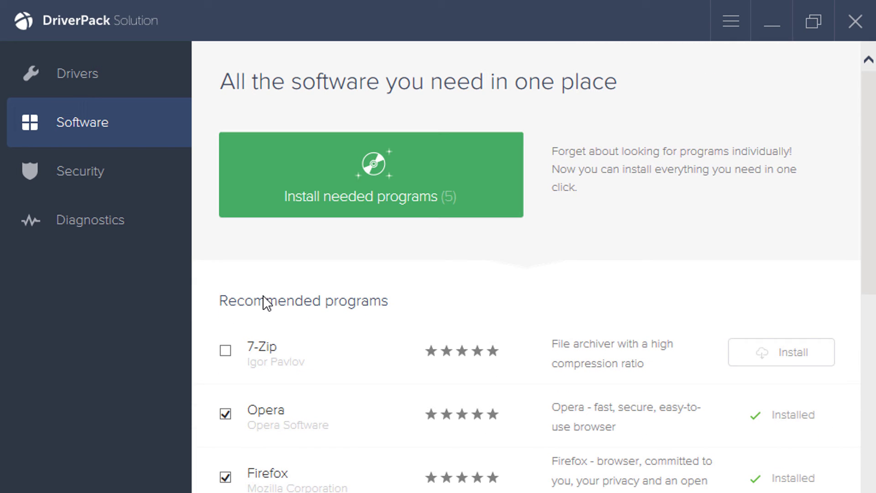
left_click(73, 172)
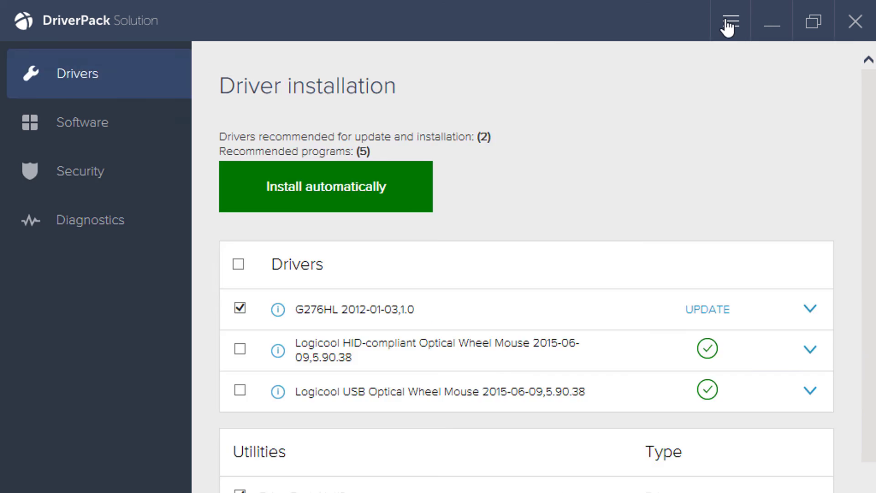
left_click(730, 22)
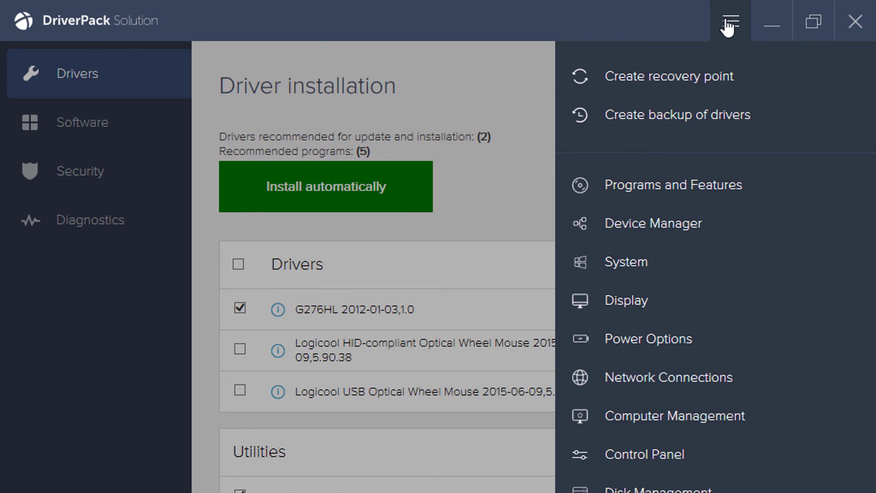
left_click(750, 16)
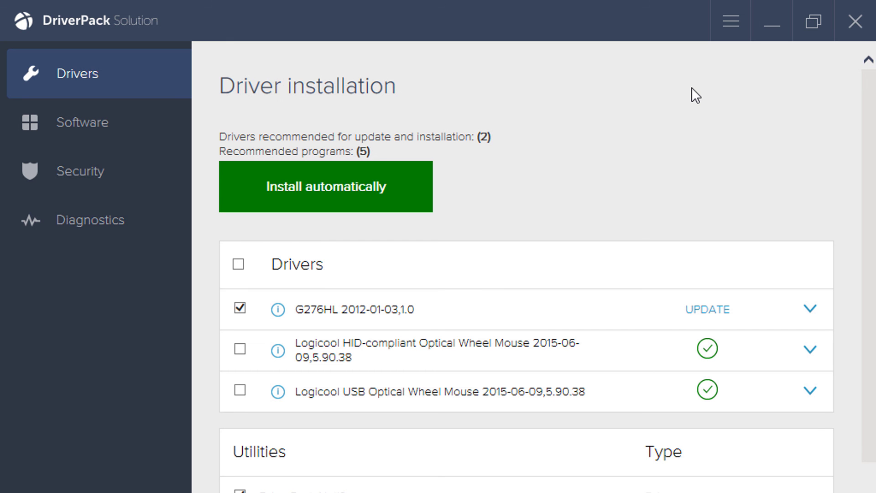